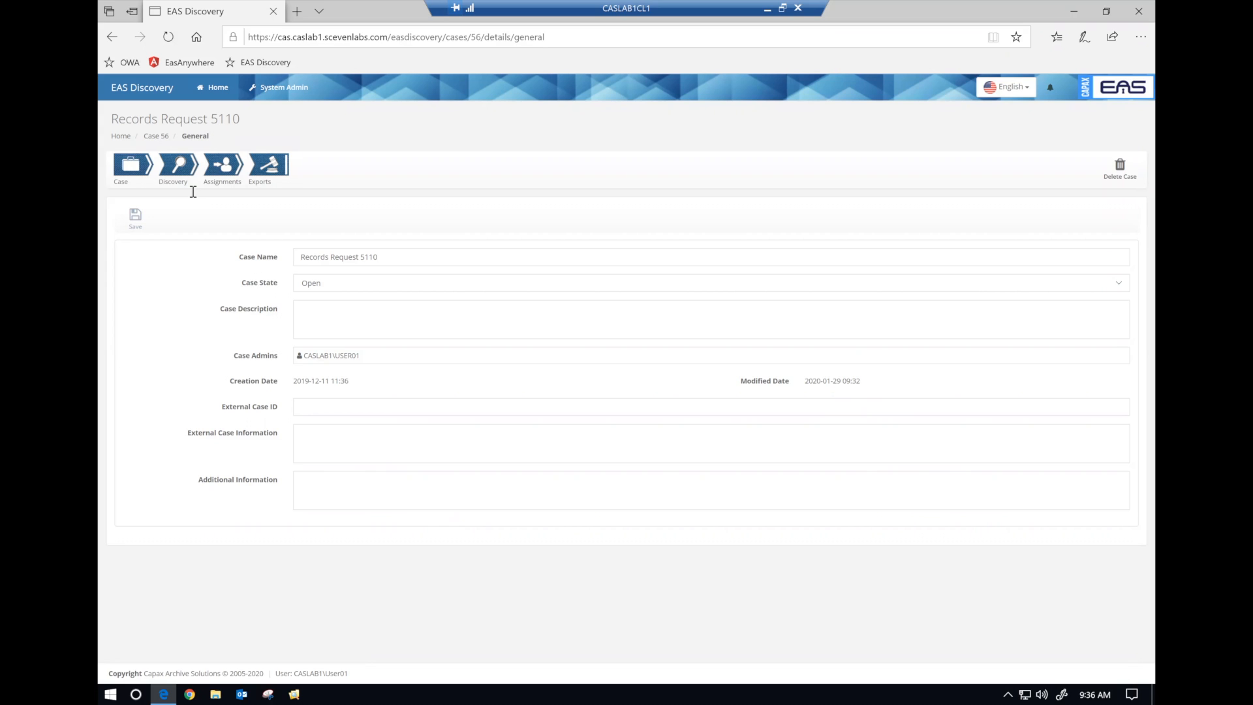
- Run a general search of the case's email archives for the expression "contract" across all sources
{"action": "left_click", "coordinate": [175, 177]}
{"action": "left_click", "coordinate": [185, 199]}
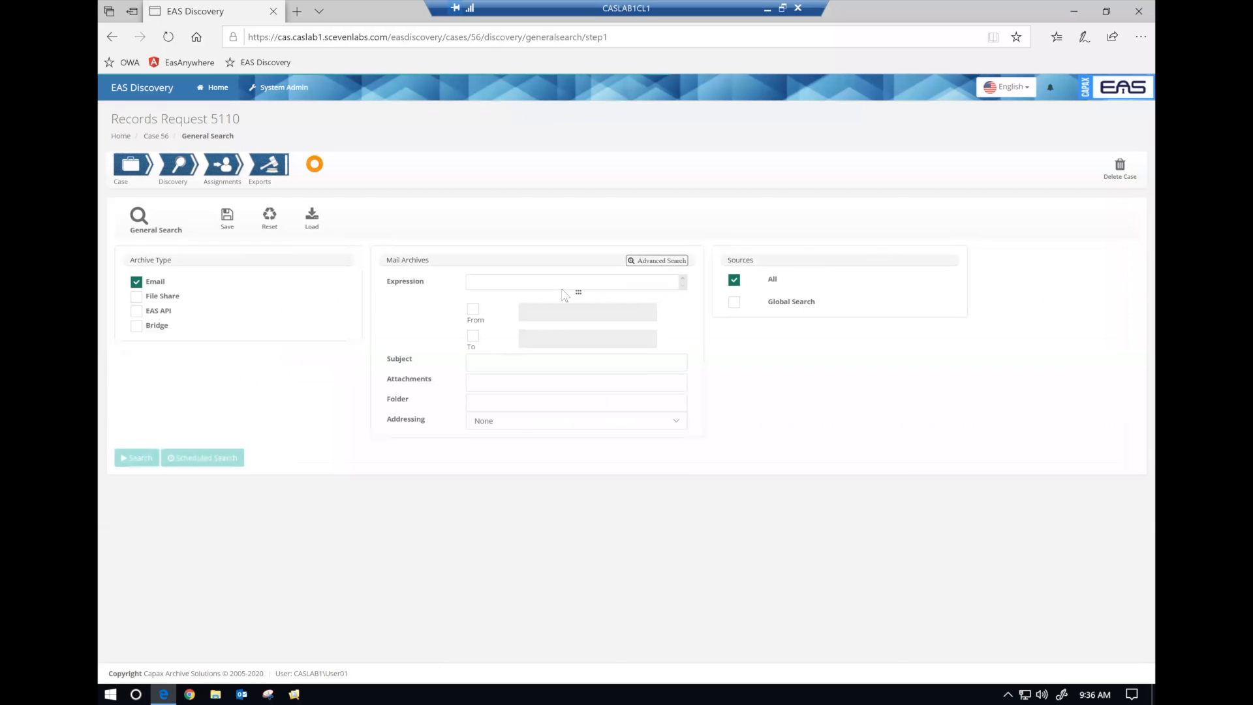
{"action": "left_click", "coordinate": [586, 276]}
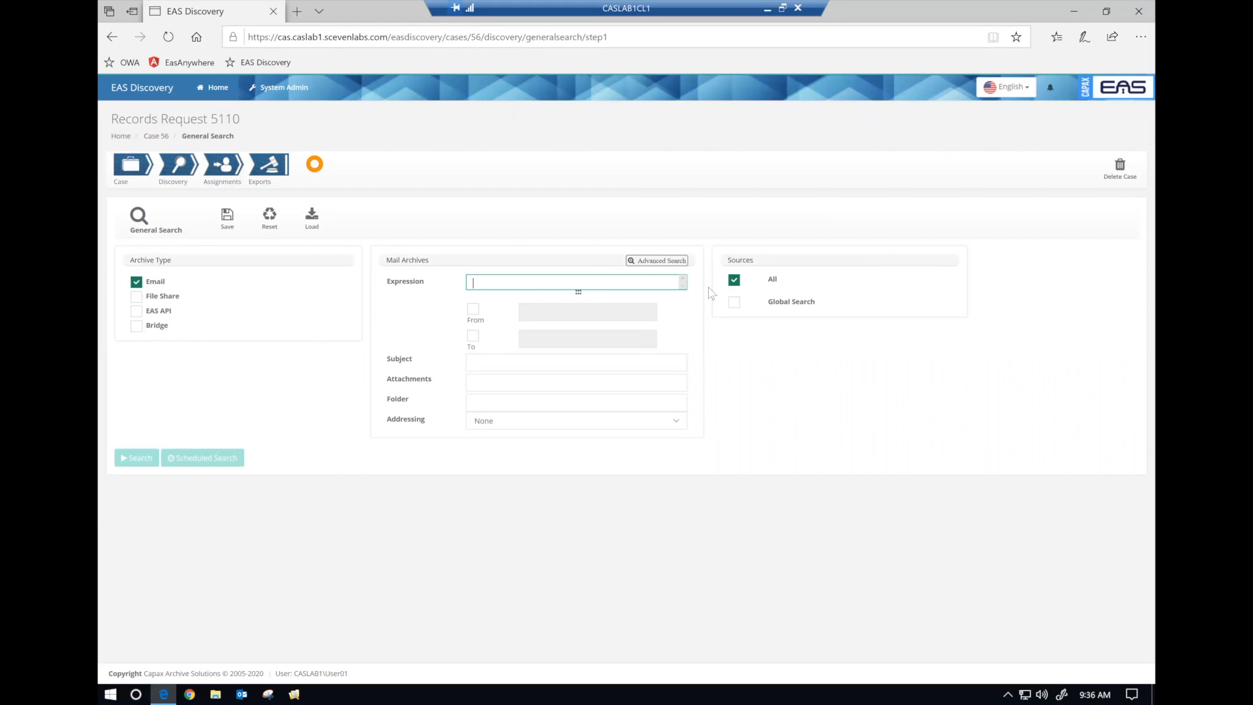
{"action": "type", "text": "contr"}
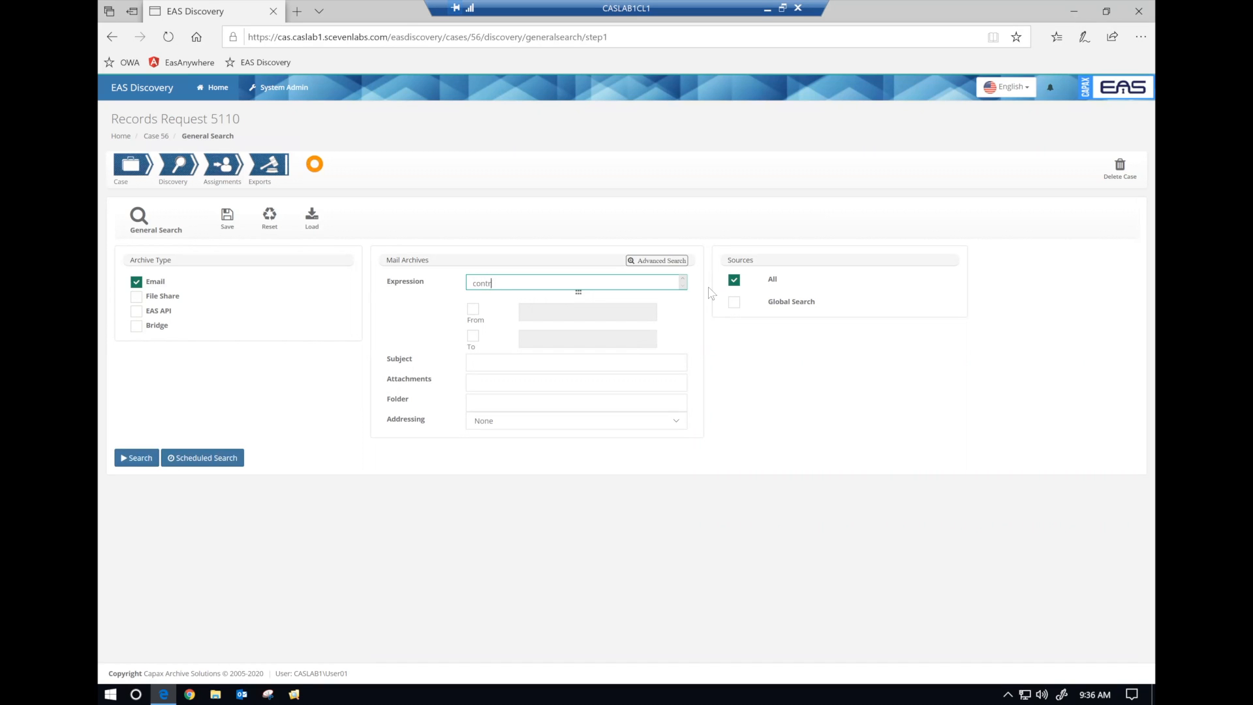
{"action": "type", "text": "act"}
{"action": "left_click", "coordinate": [132, 460]}
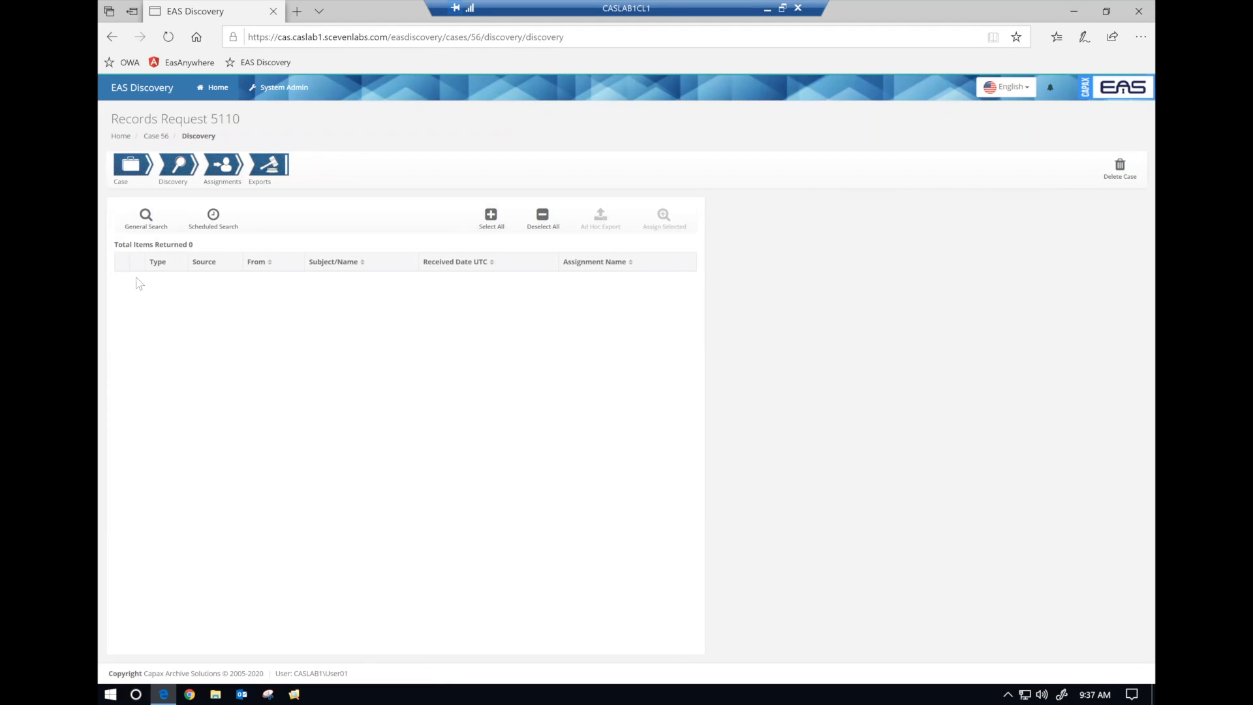
{"action": "left_click", "coordinate": [142, 220]}
- Open the management page for the case's objects
{"action": "left_click", "coordinate": [121, 172]}
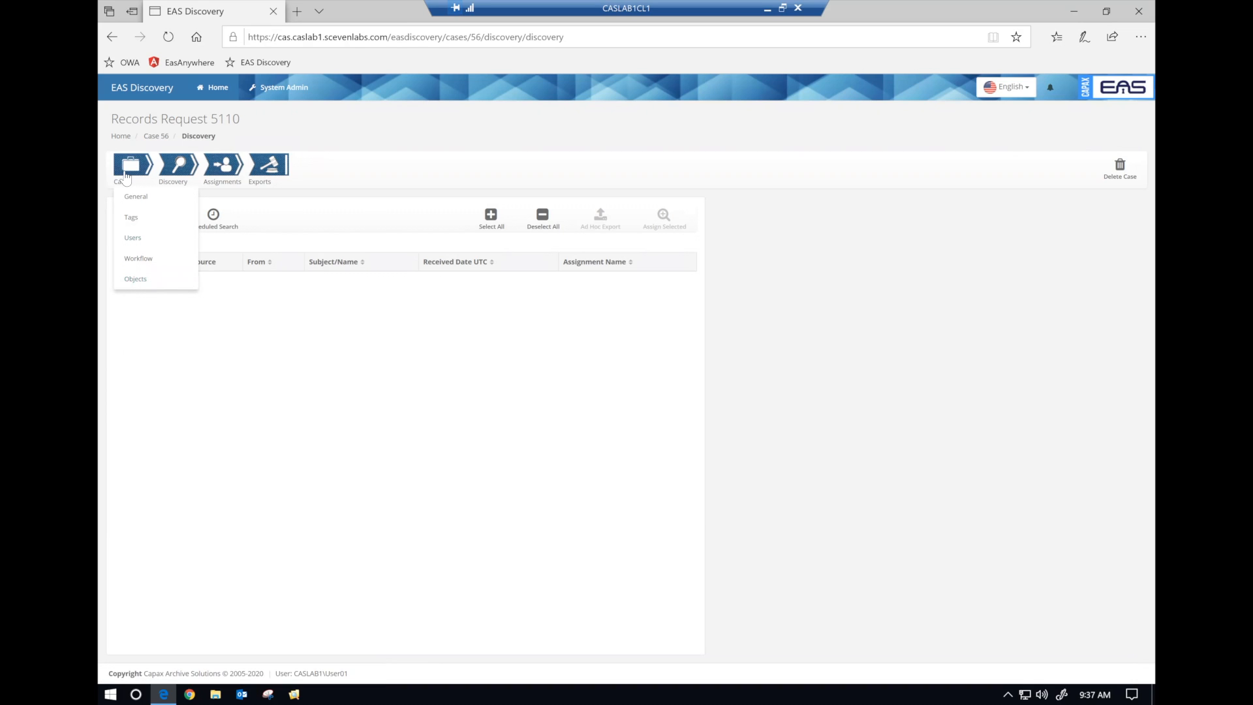
{"action": "left_click", "coordinate": [135, 279]}
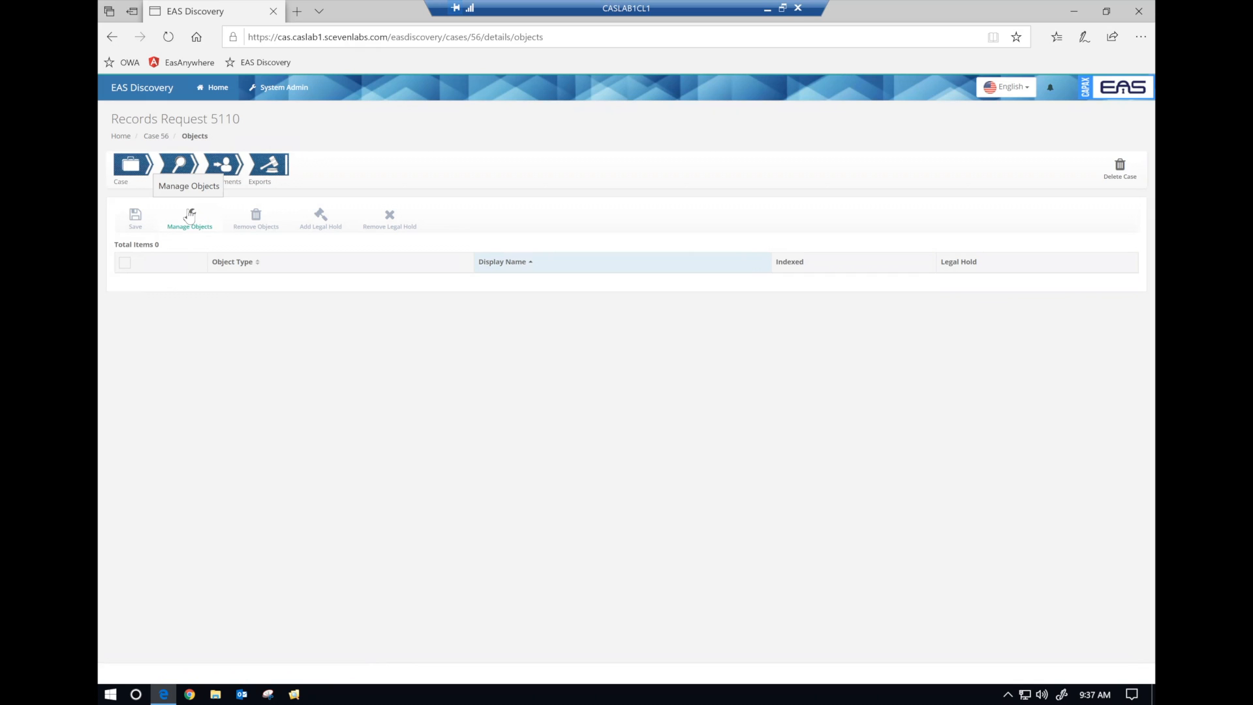
{"action": "left_click", "coordinate": [190, 217]}
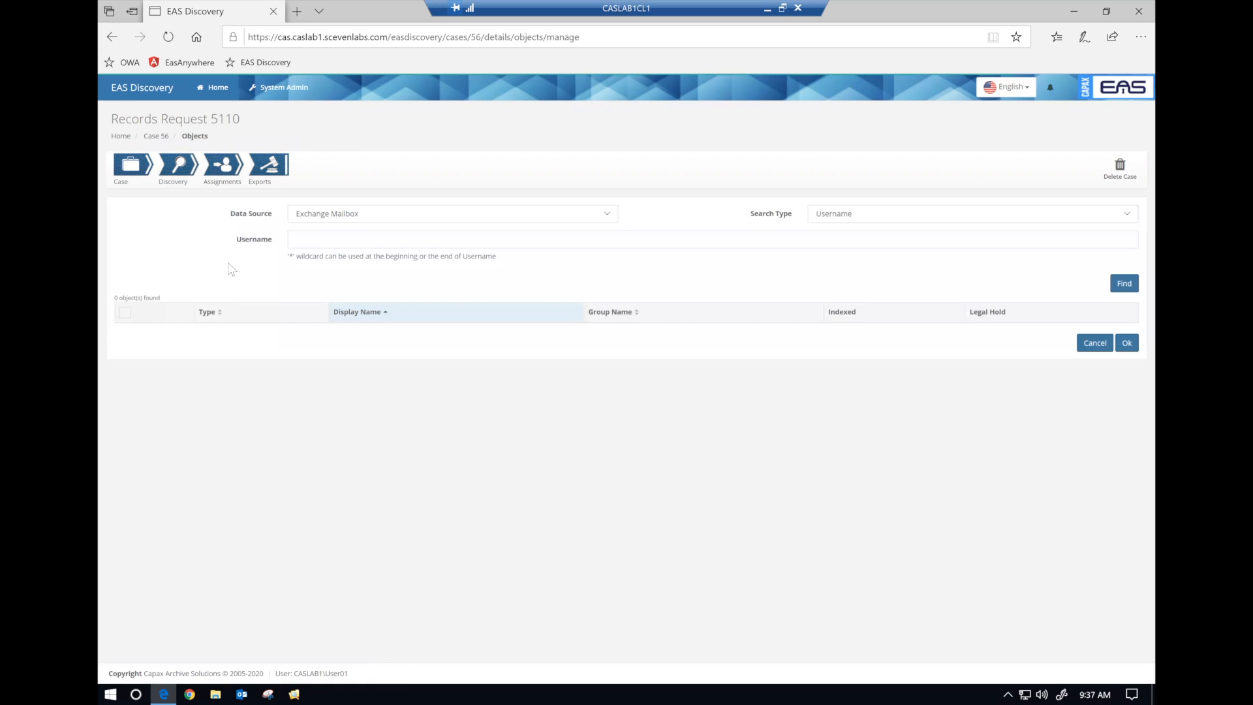
- Find all Exchange Mailbox objects by username using the wildcard *
{"action": "left_click", "coordinate": [348, 216]}
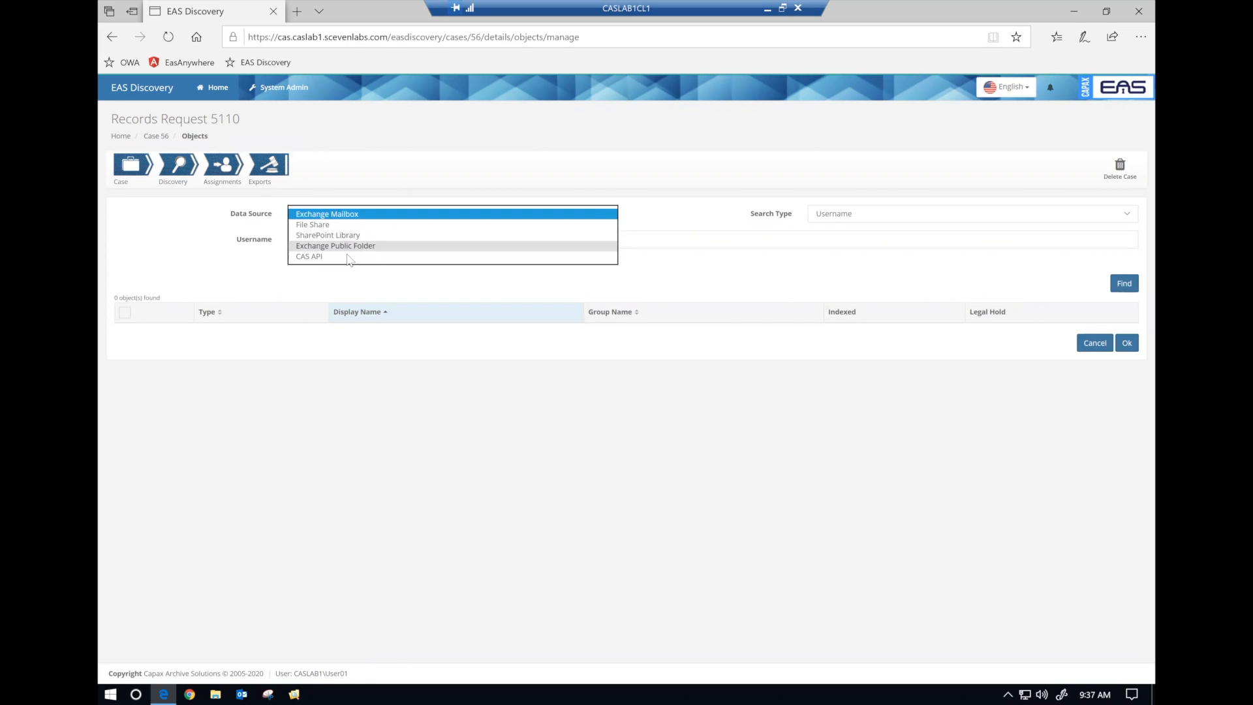
{"action": "left_click", "coordinate": [203, 256]}
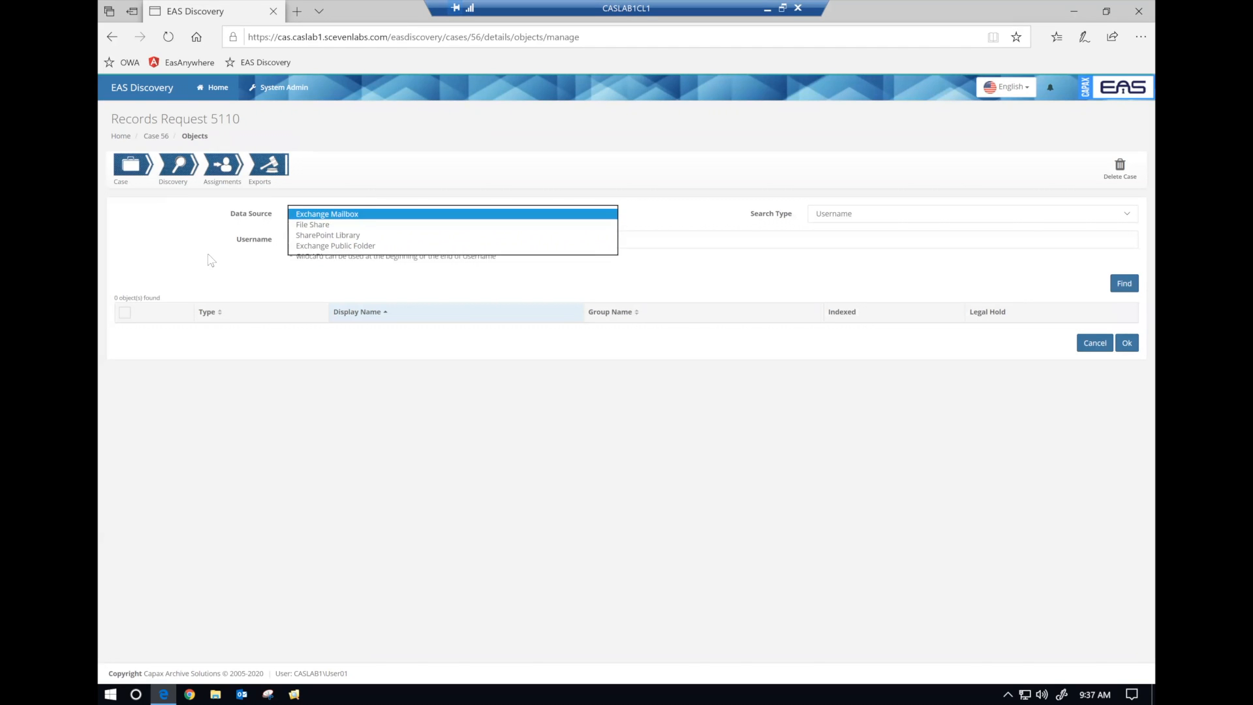
{"action": "left_click", "coordinate": [1002, 216]}
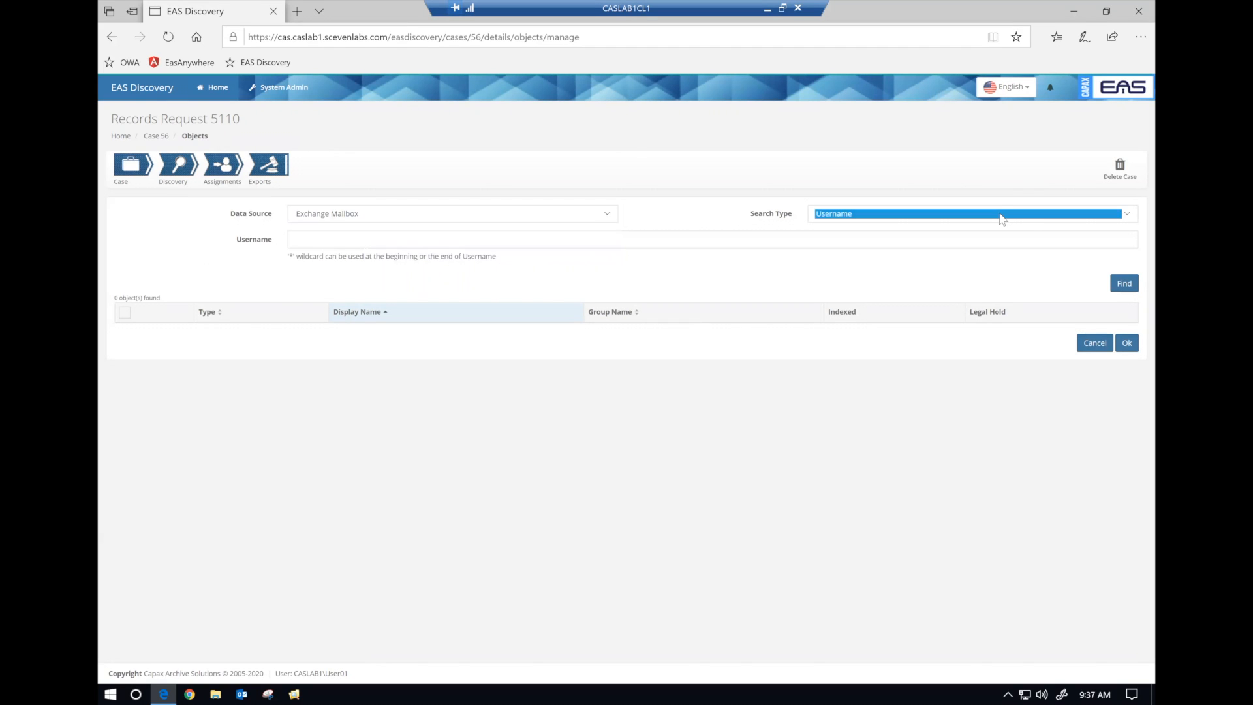
{"action": "left_click", "coordinate": [306, 243]}
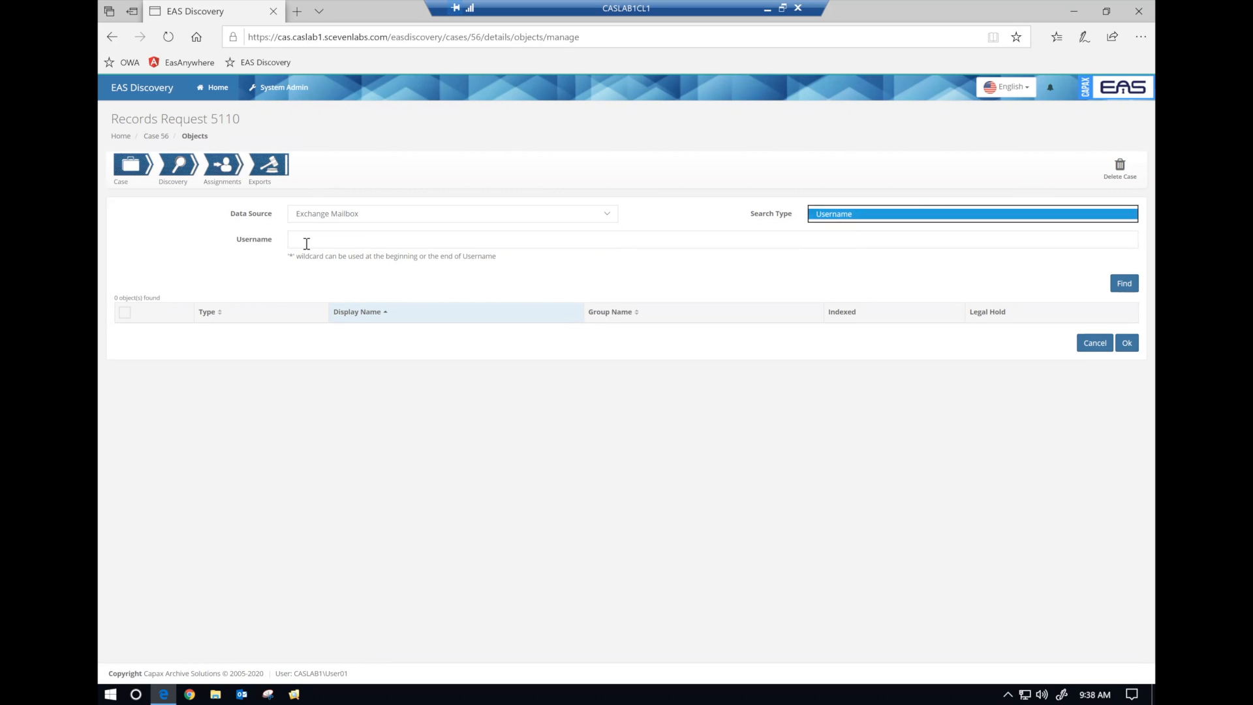
{"action": "left_click", "coordinate": [309, 237]}
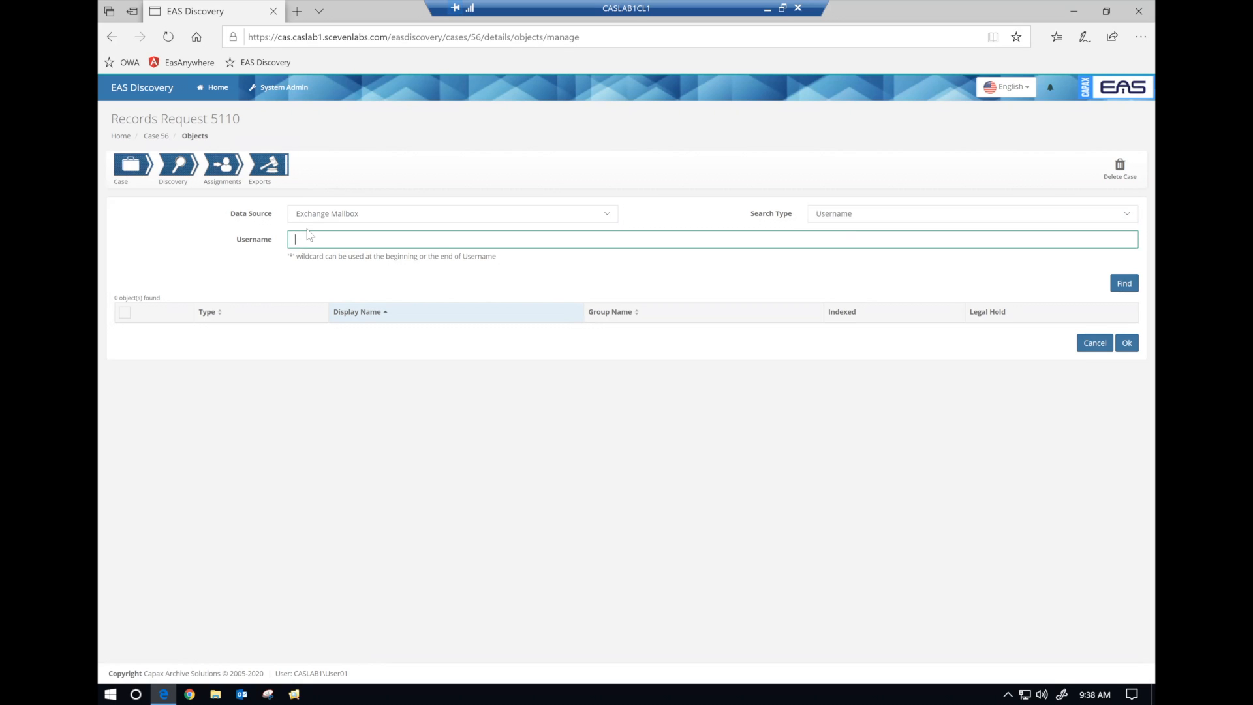
{"action": "type", "text": "*"}
{"action": "left_click", "coordinate": [1123, 283]}
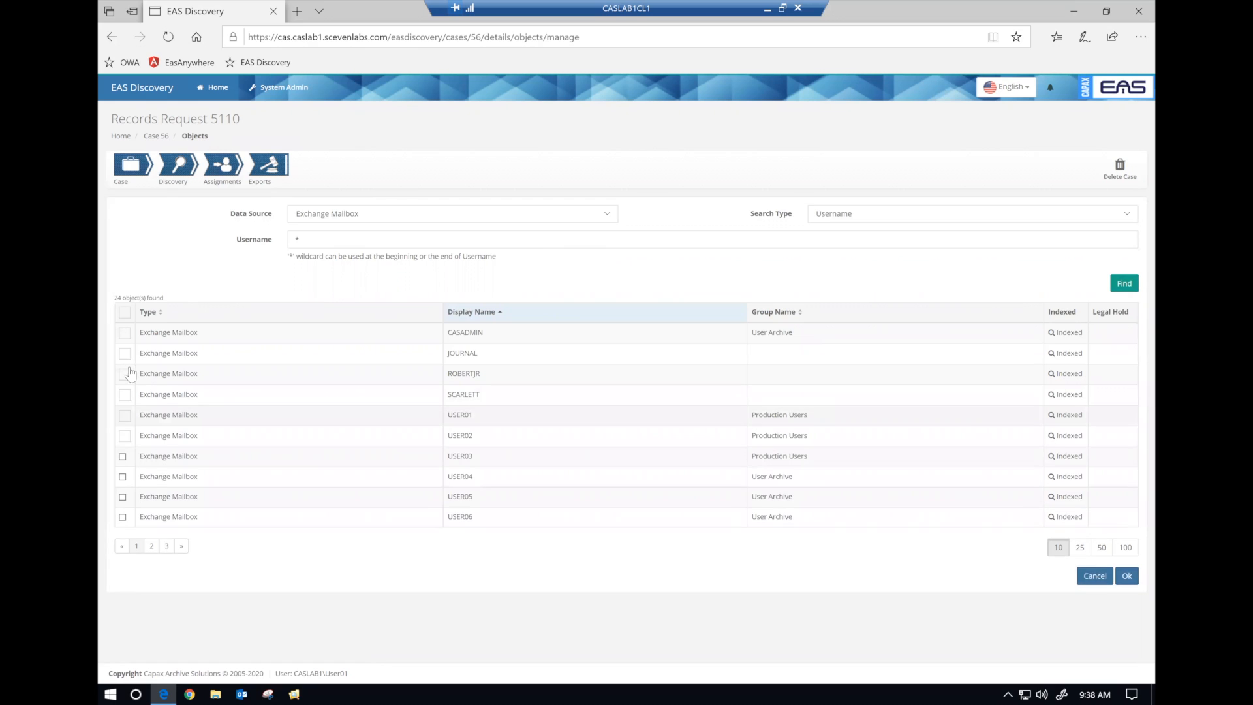
- Add the two mailboxes listed directly above USER01, plus USER03, USER04, USER05 and USER06, to the case and save the objects
{"action": "left_click", "coordinate": [125, 394]}
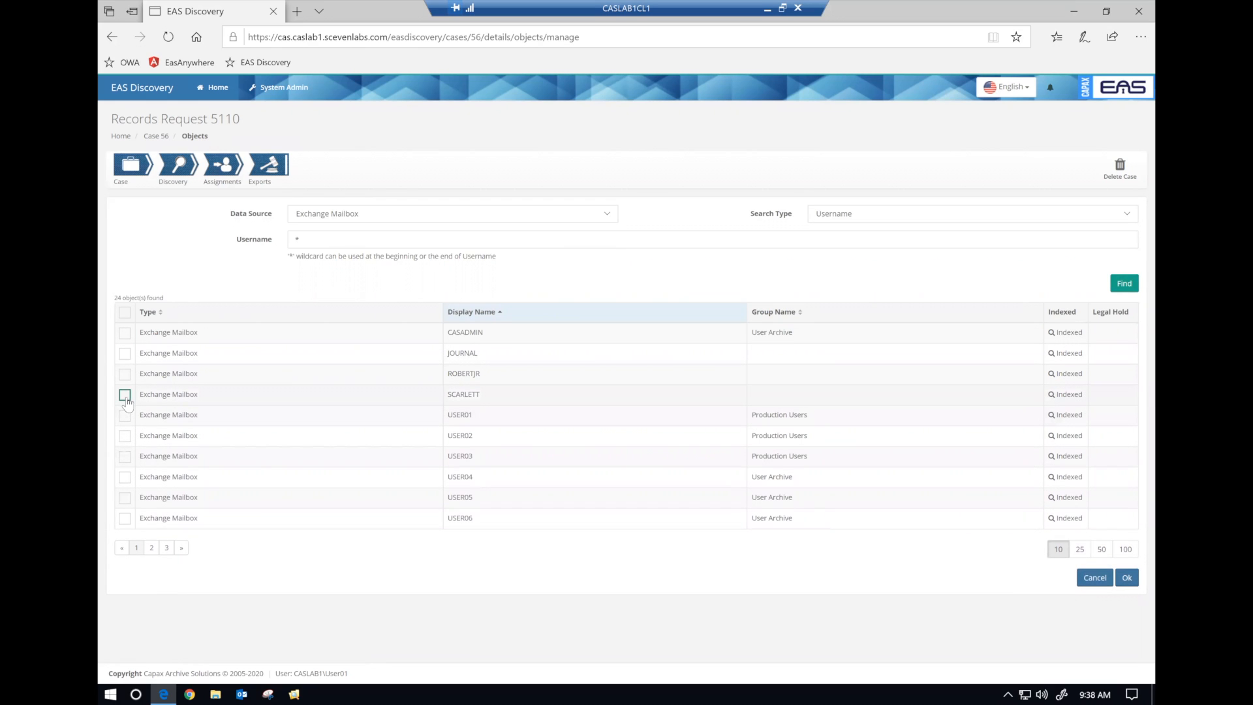
{"action": "left_click", "coordinate": [124, 373]}
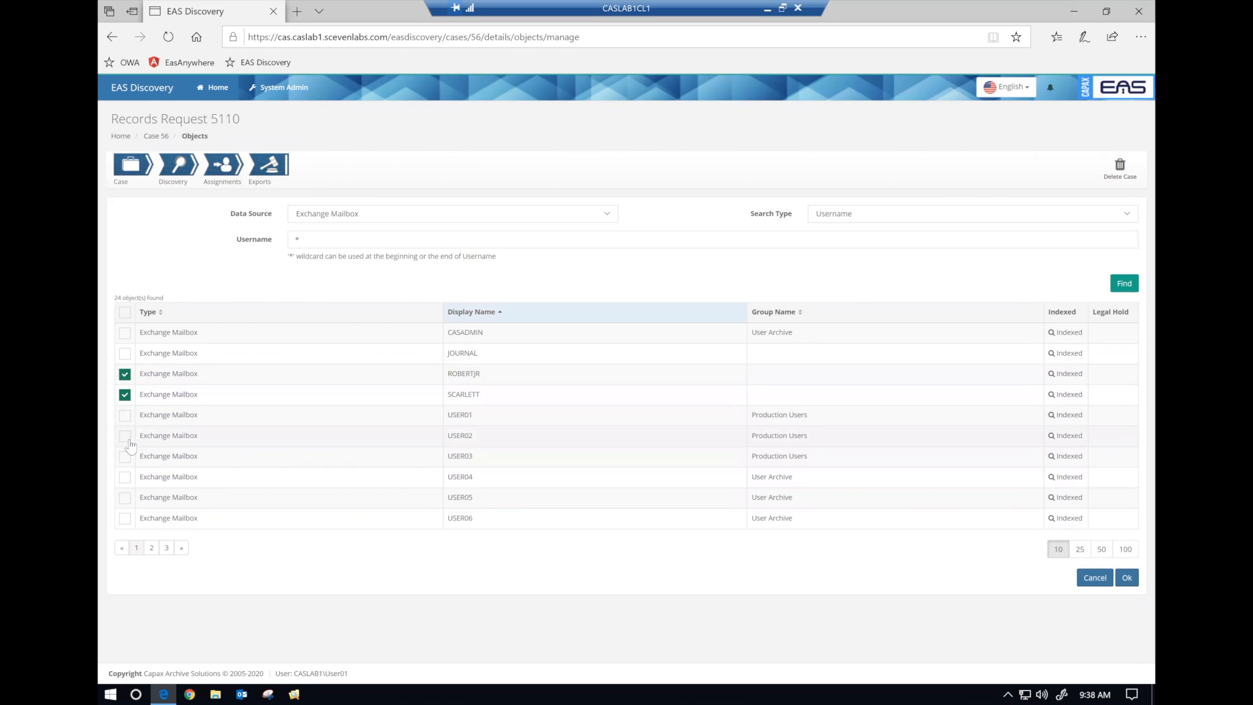
{"action": "left_click", "coordinate": [125, 499]}
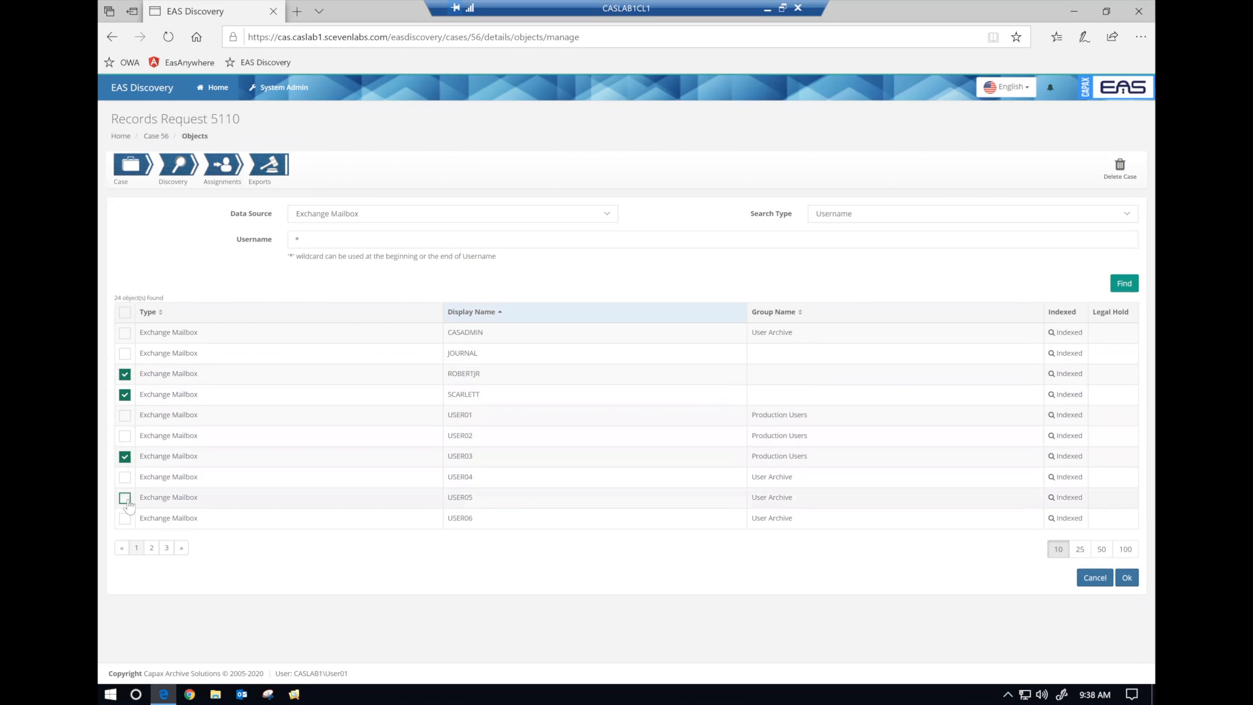
{"action": "left_click", "coordinate": [124, 477]}
{"action": "left_click", "coordinate": [125, 519]}
{"action": "left_click", "coordinate": [1129, 579]}
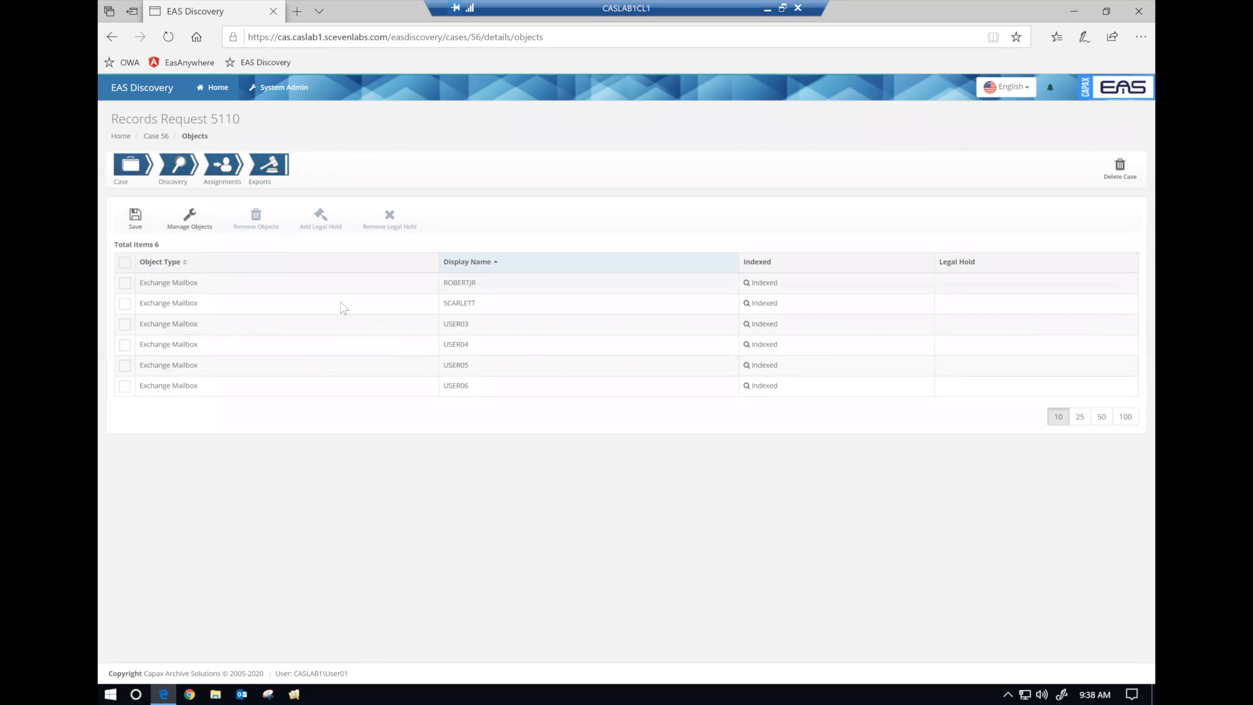
{"action": "left_click", "coordinate": [134, 220]}
- Return to Discovery and run a general email search for "contract" with the case's mailboxes assigned
{"action": "left_click", "coordinate": [174, 163]}
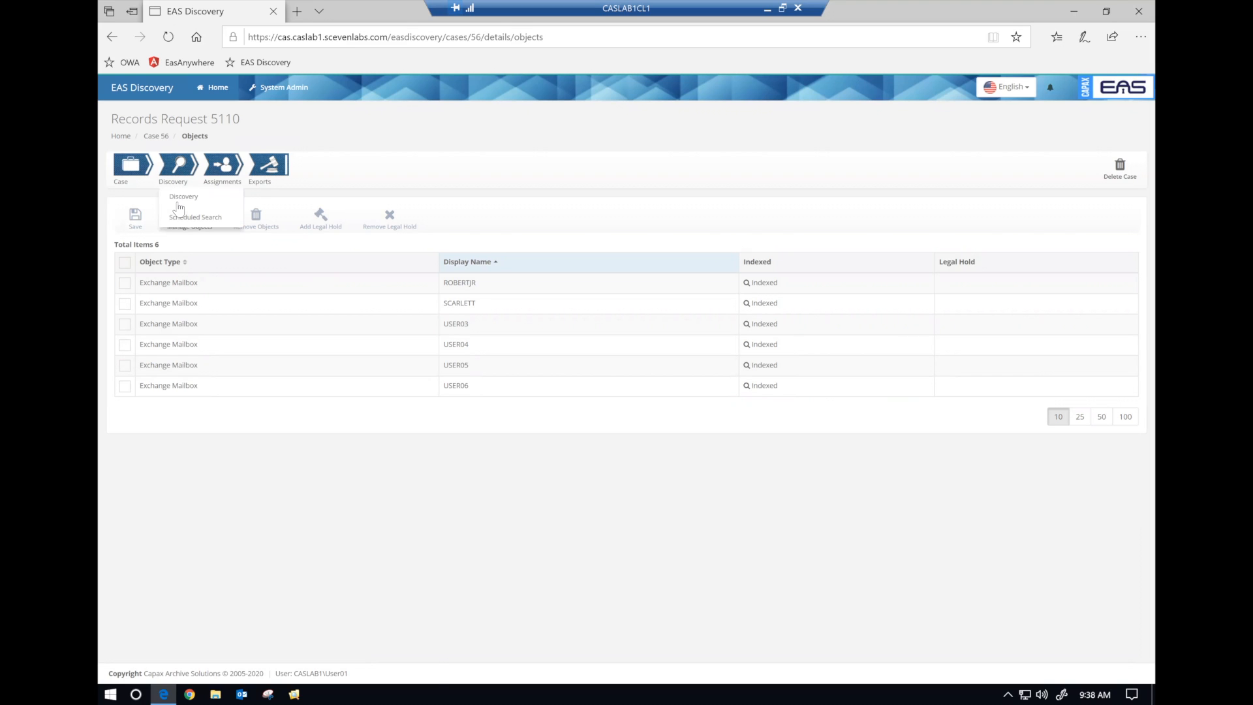
{"action": "left_click", "coordinate": [182, 199]}
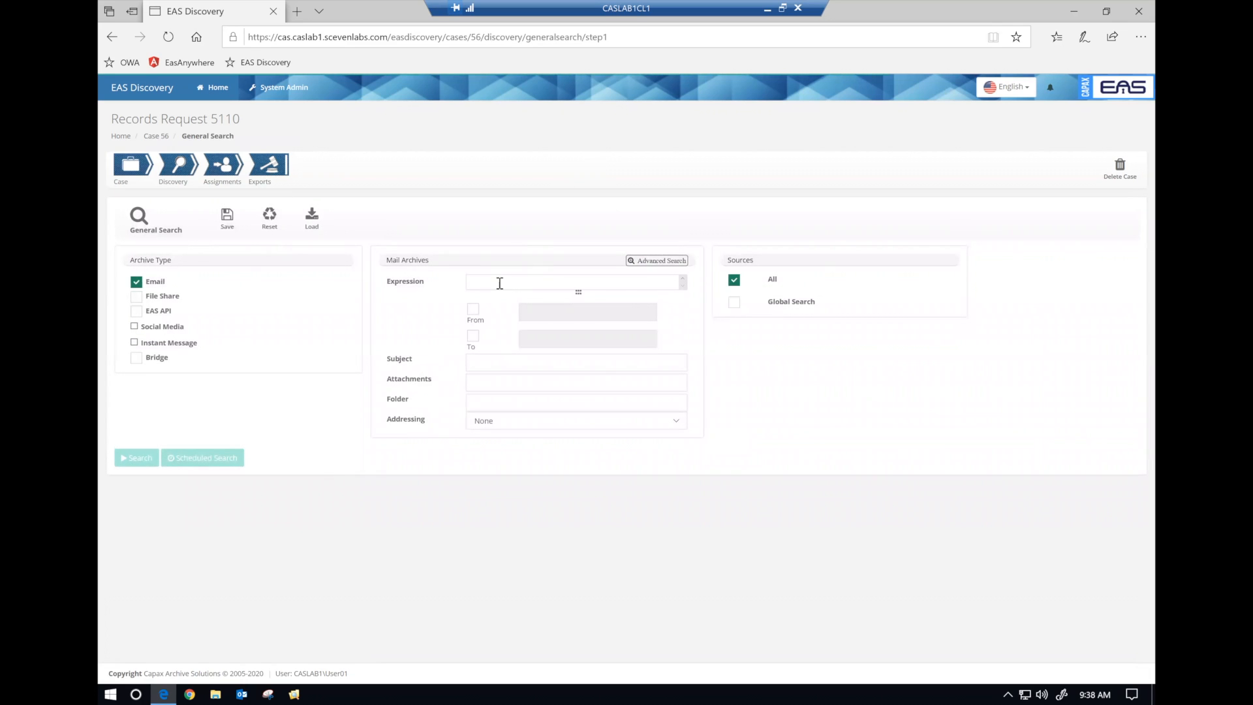
{"action": "left_click", "coordinate": [500, 283]}
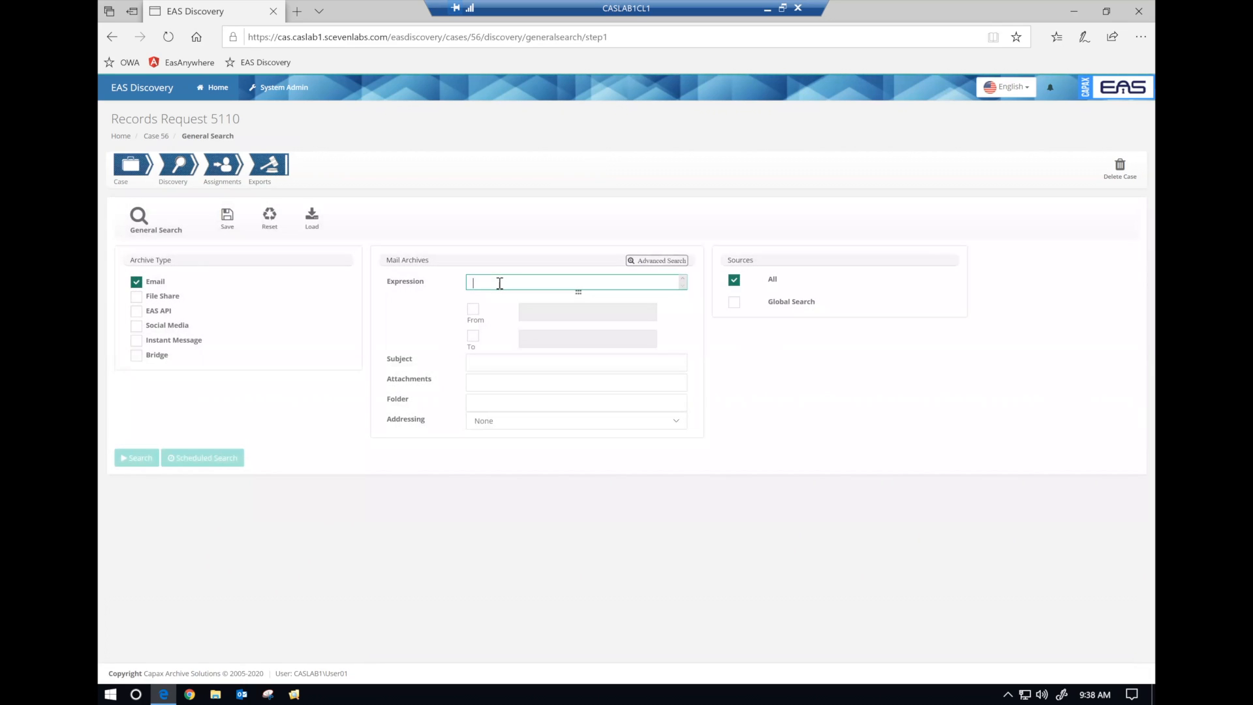
{"action": "type", "text": "co"}
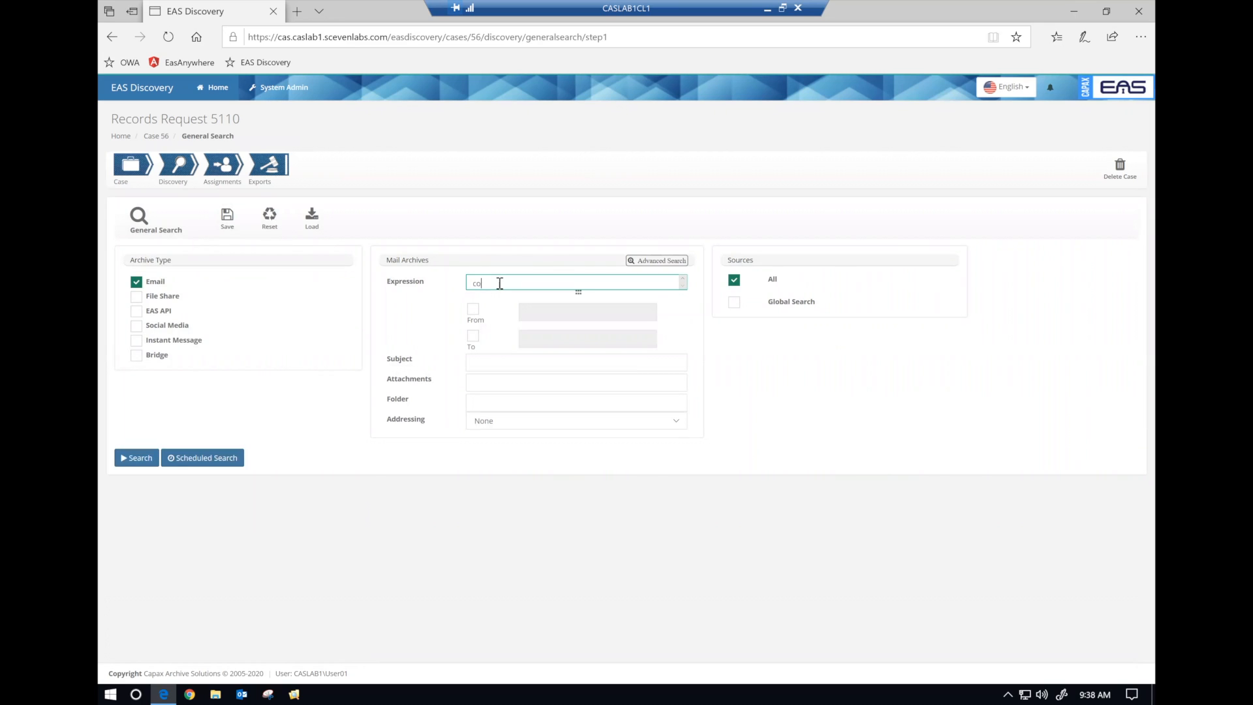
{"action": "type", "text": "ntract"}
{"action": "left_click", "coordinate": [152, 458]}
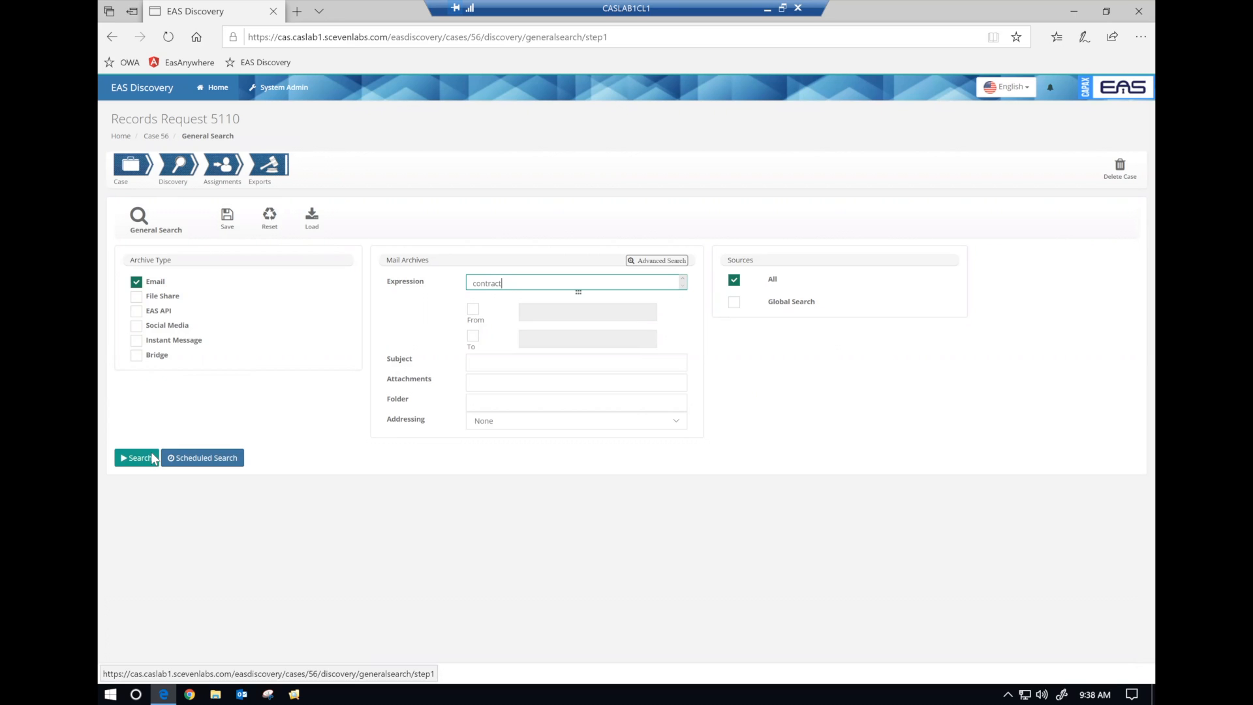